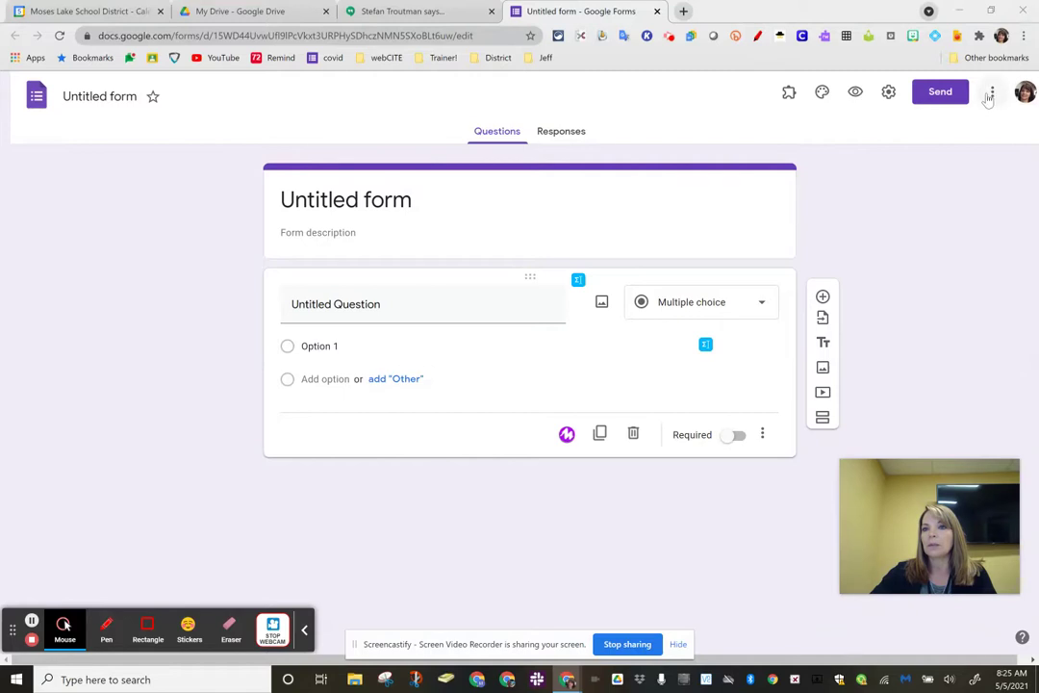
- Set the default settings to collect emails, make questions required and use a default quiz point value of 5, and save them
{"action": "left_click", "coordinate": [966, 440]}
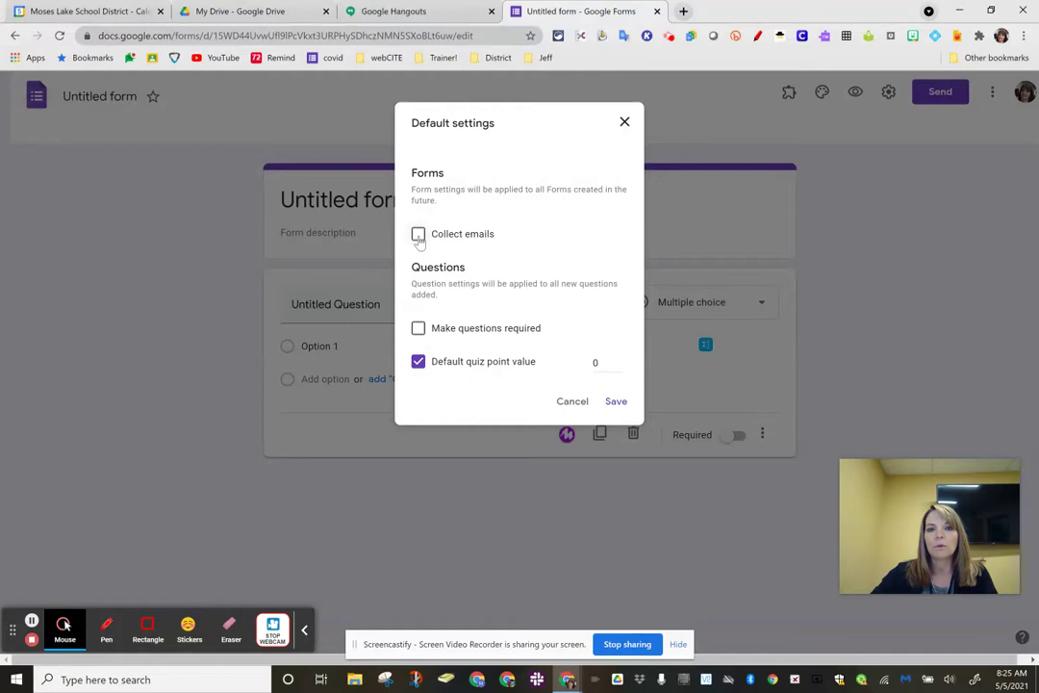
{"action": "left_click", "coordinate": [419, 238]}
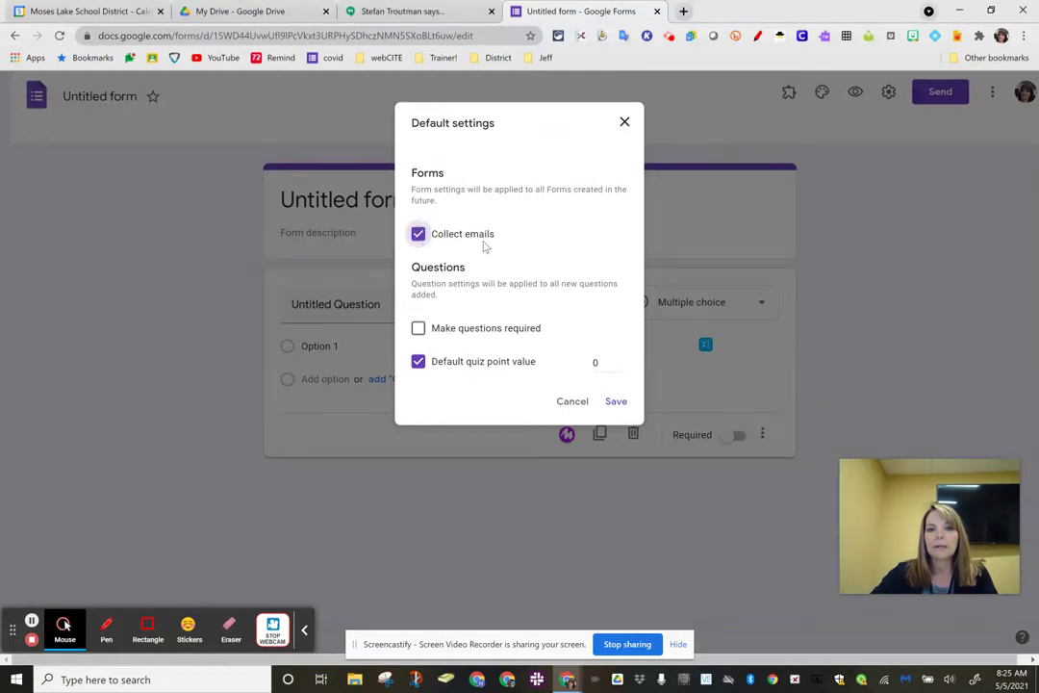
{"action": "left_click", "coordinate": [418, 330]}
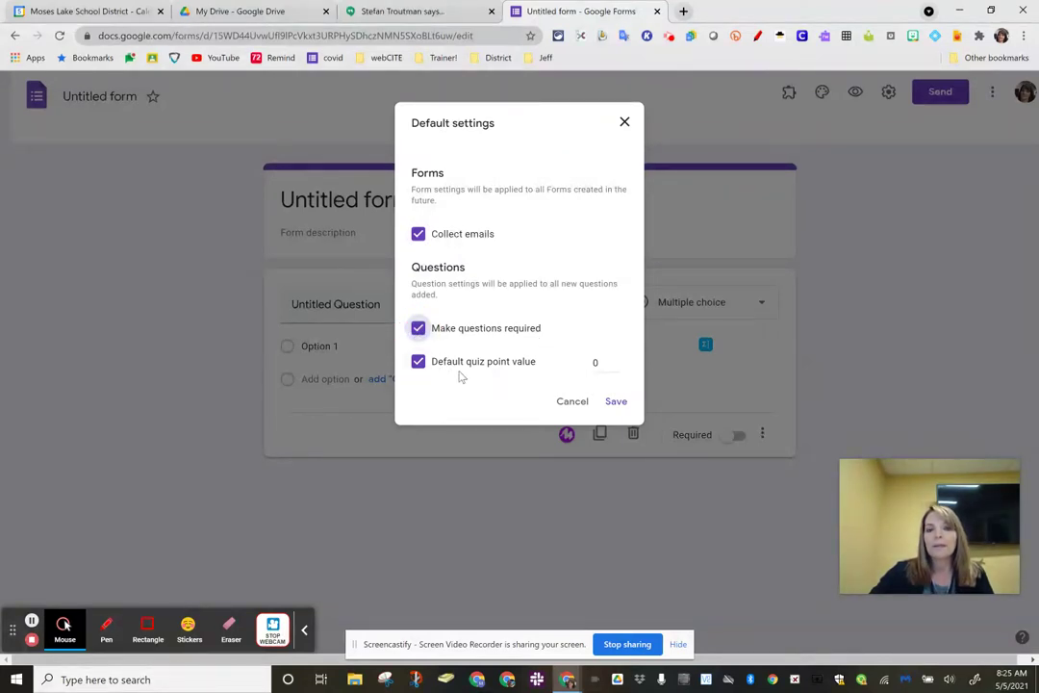
{"action": "double_click", "coordinate": [594, 362]}
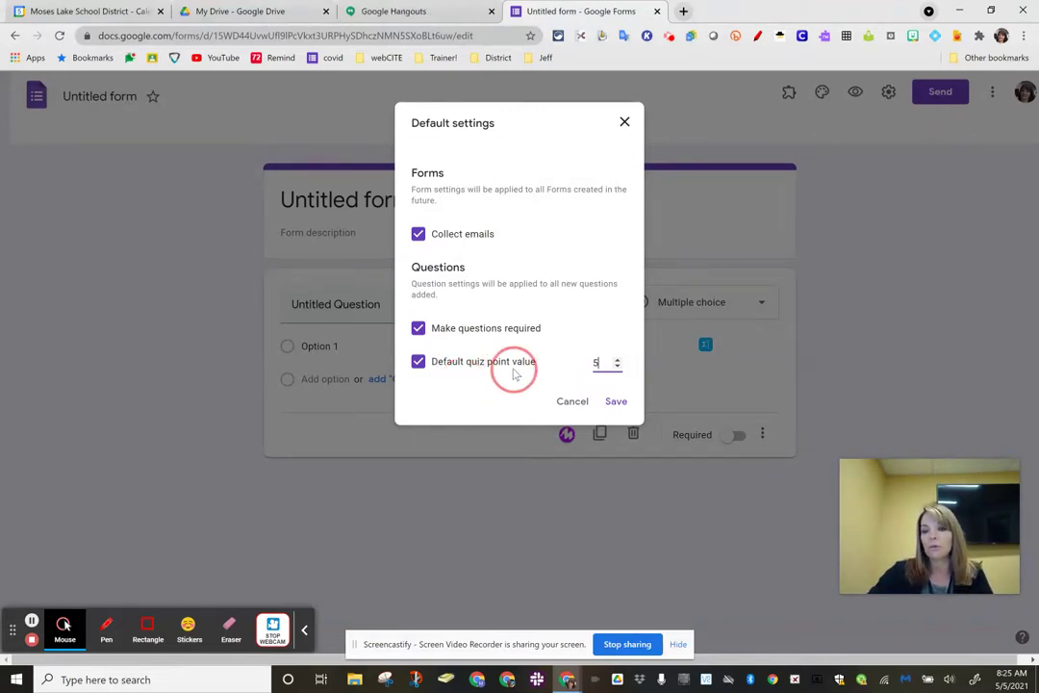
{"action": "left_click", "coordinate": [616, 402]}
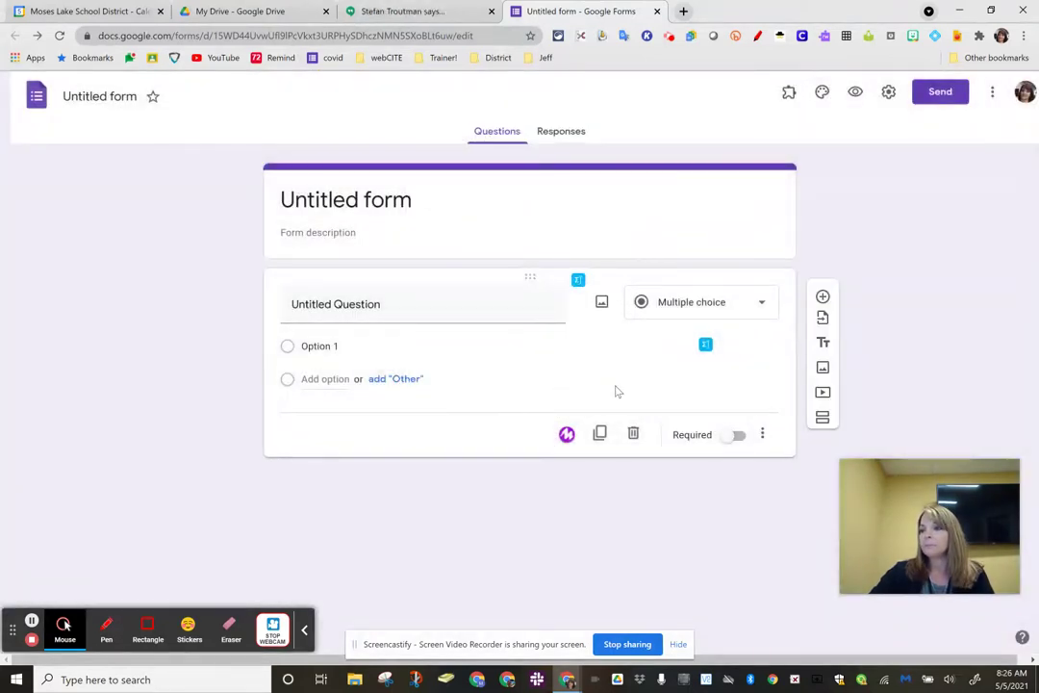
- Keep the untitled question as Multiple choice and turn on its description line
{"action": "left_click", "coordinate": [755, 305]}
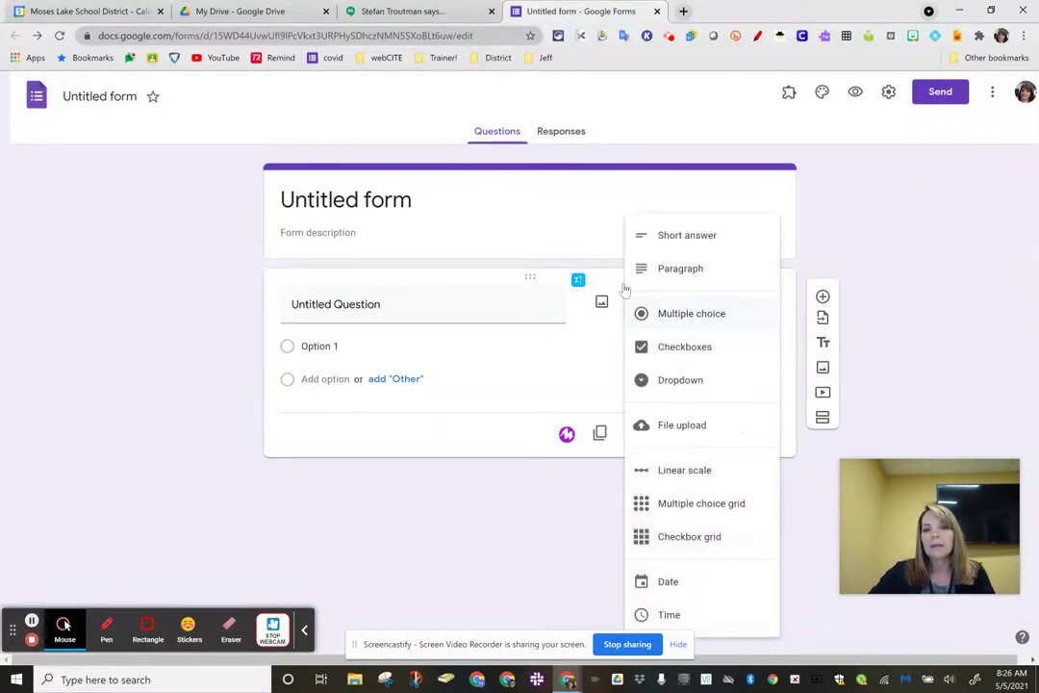
{"action": "left_click", "coordinate": [690, 318]}
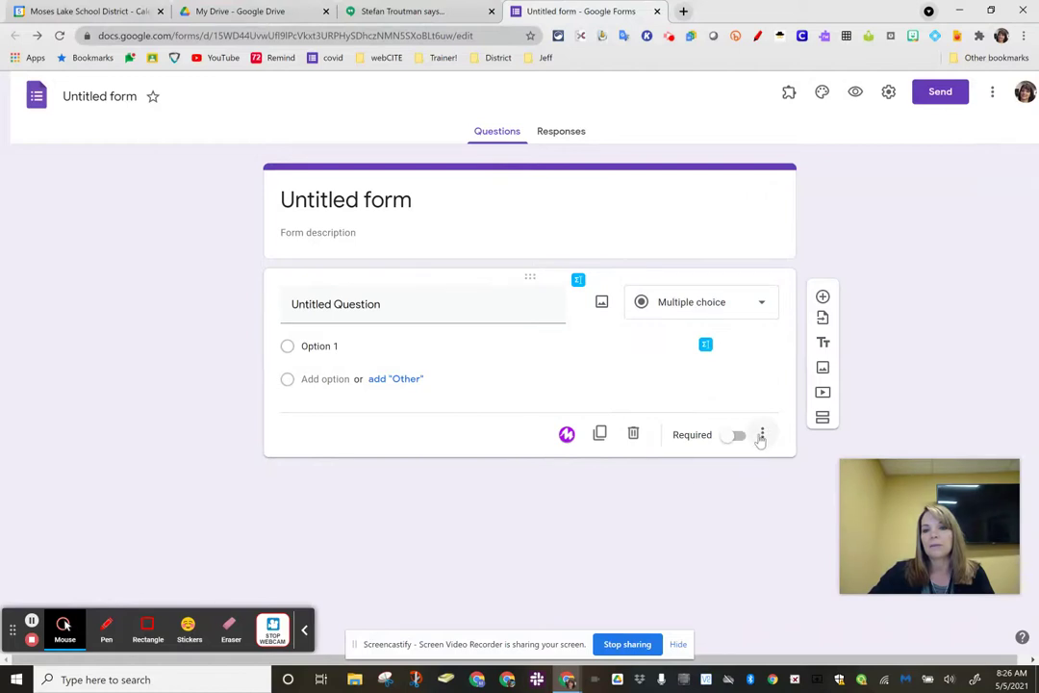
{"action": "left_click", "coordinate": [761, 435]}
{"action": "left_click_drag", "start_coordinate": [941, 492], "coordinate": [939, 136]}
{"action": "left_click", "coordinate": [763, 435]}
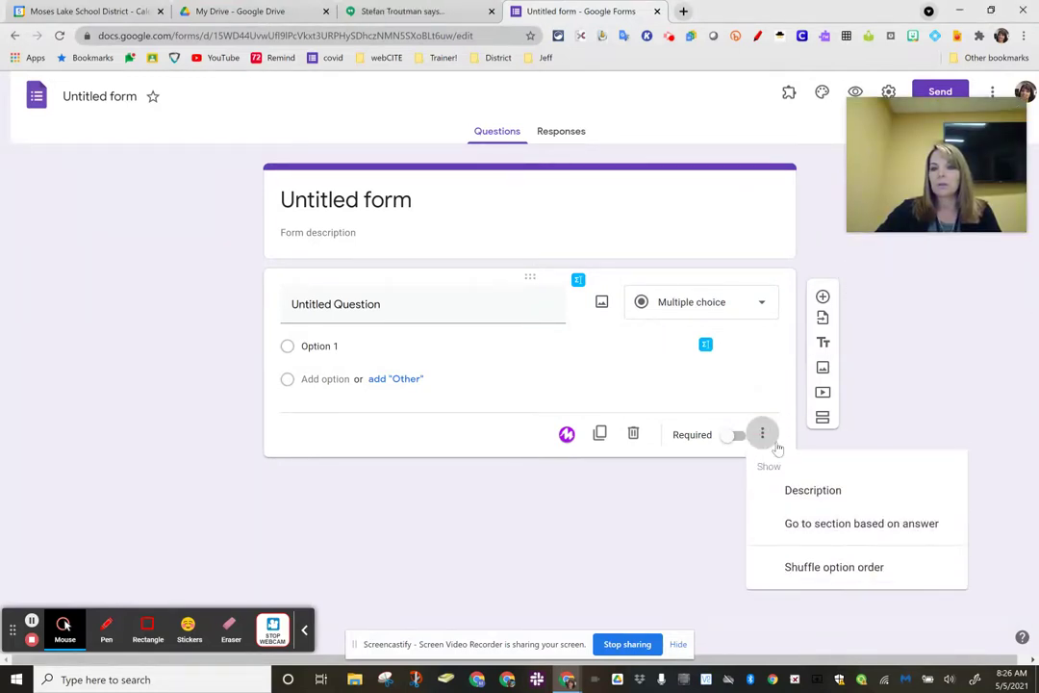
{"action": "left_click", "coordinate": [807, 492]}
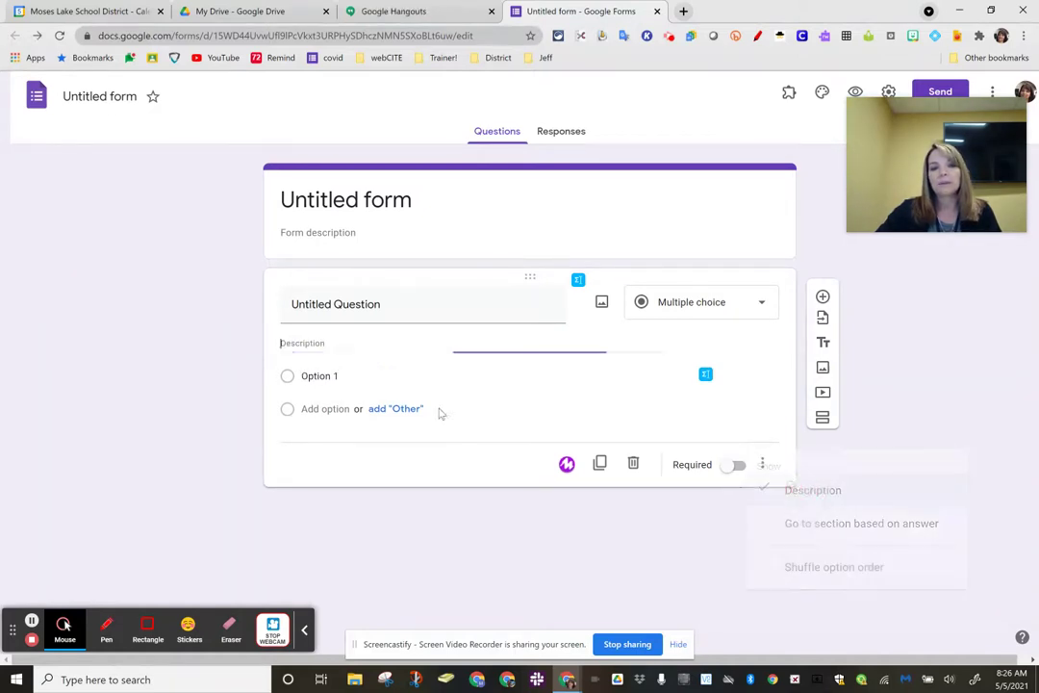
- Enter the question "What is the answer?" with the description "HEre is a hint." and preview the form before returning to the editor
{"action": "left_click", "coordinate": [336, 306]}
{"action": "type", "text": "What is the answer?"}
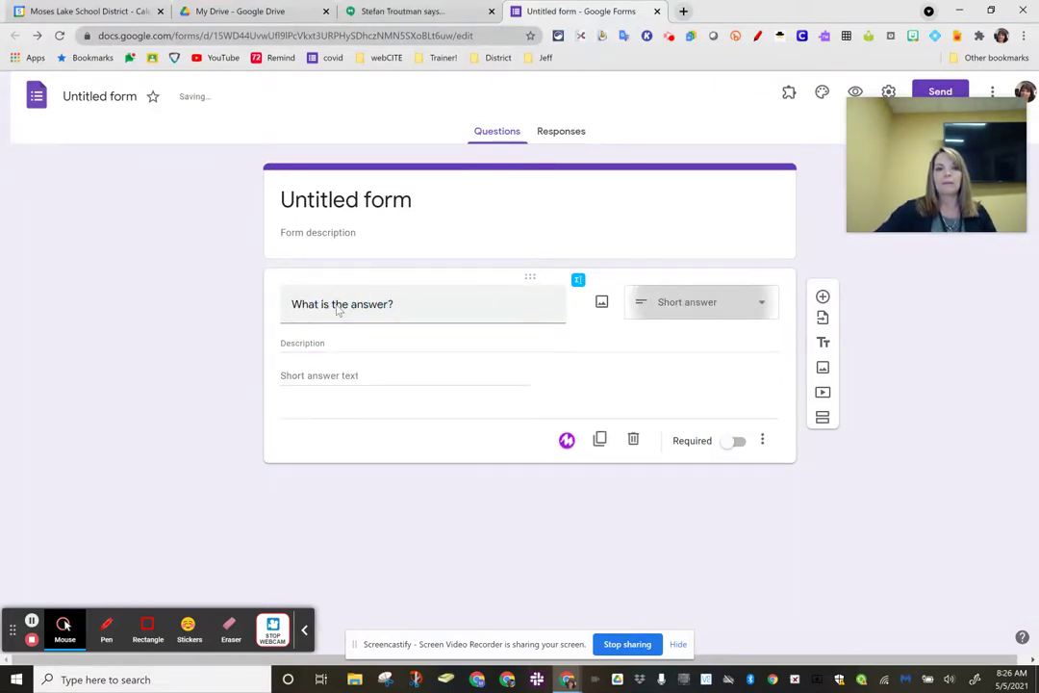
{"action": "left_click", "coordinate": [346, 341]}
{"action": "type", "text": "HEre is a hint."}
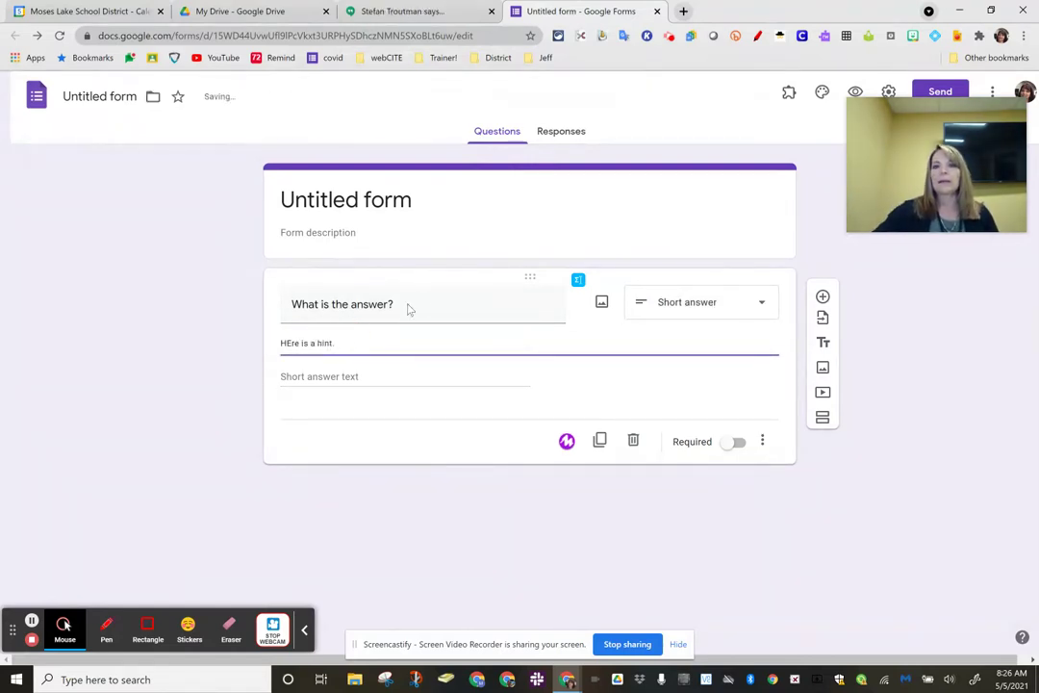
{"action": "left_click", "coordinate": [856, 94]}
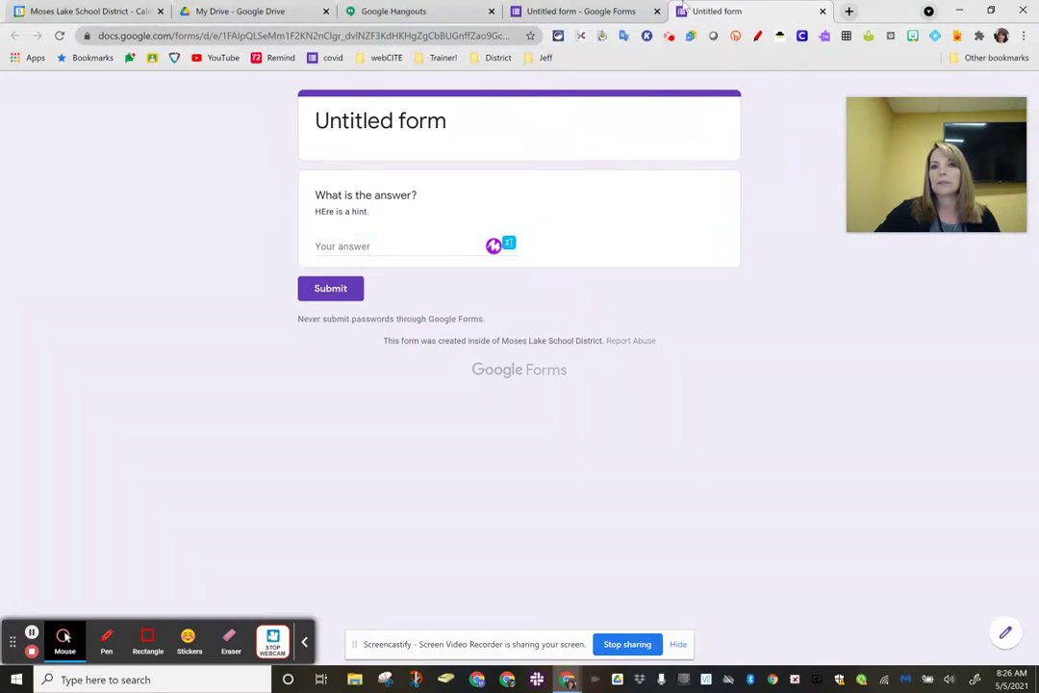
{"action": "left_click", "coordinate": [578, 10]}
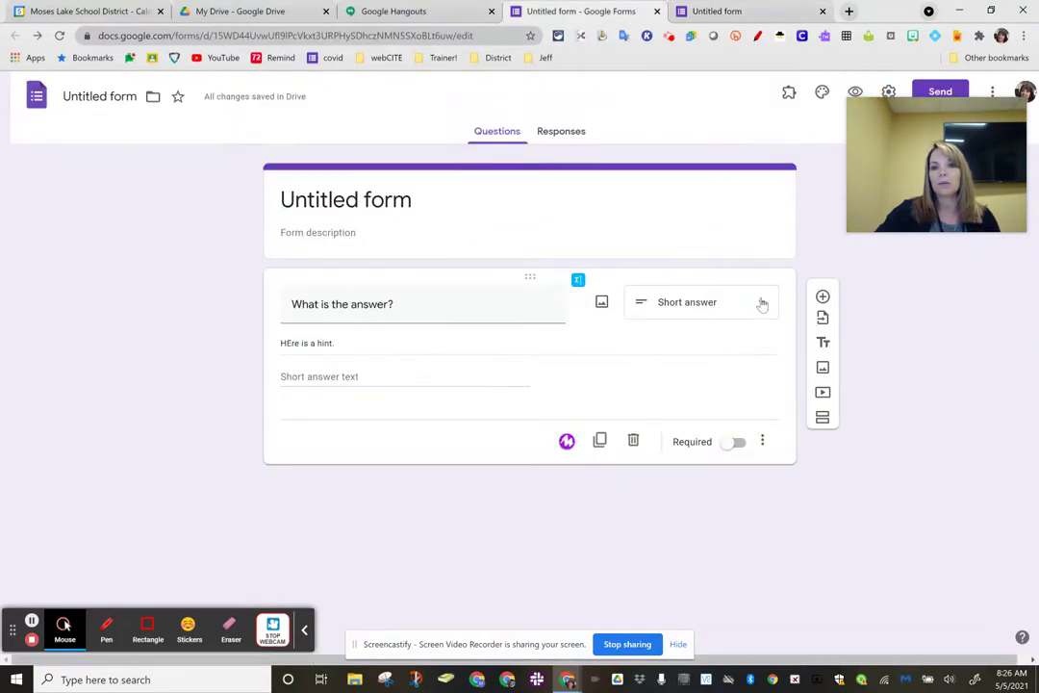
- Keep the question type as Short answer and turn on response validation for it
{"action": "left_click", "coordinate": [763, 301]}
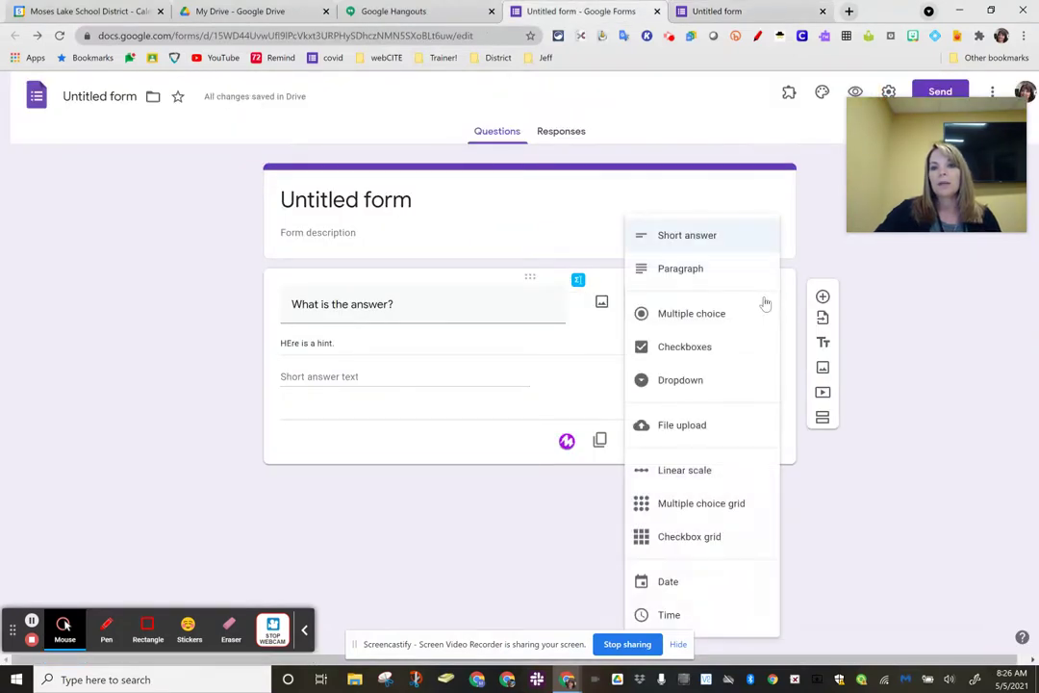
{"action": "left_click", "coordinate": [695, 244]}
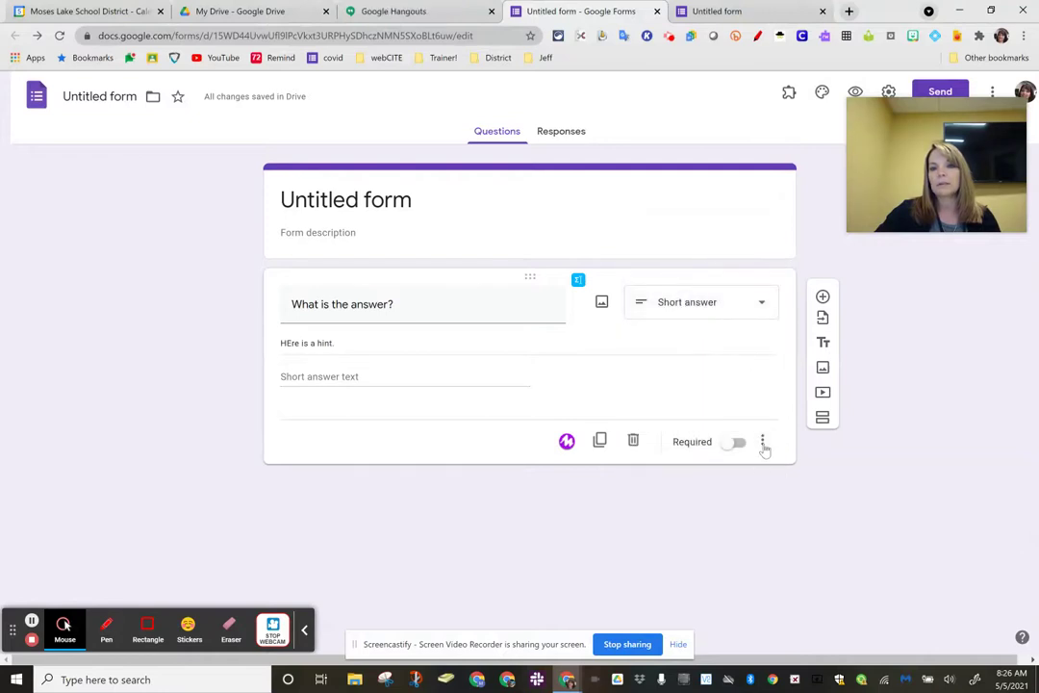
{"action": "left_click", "coordinate": [763, 442]}
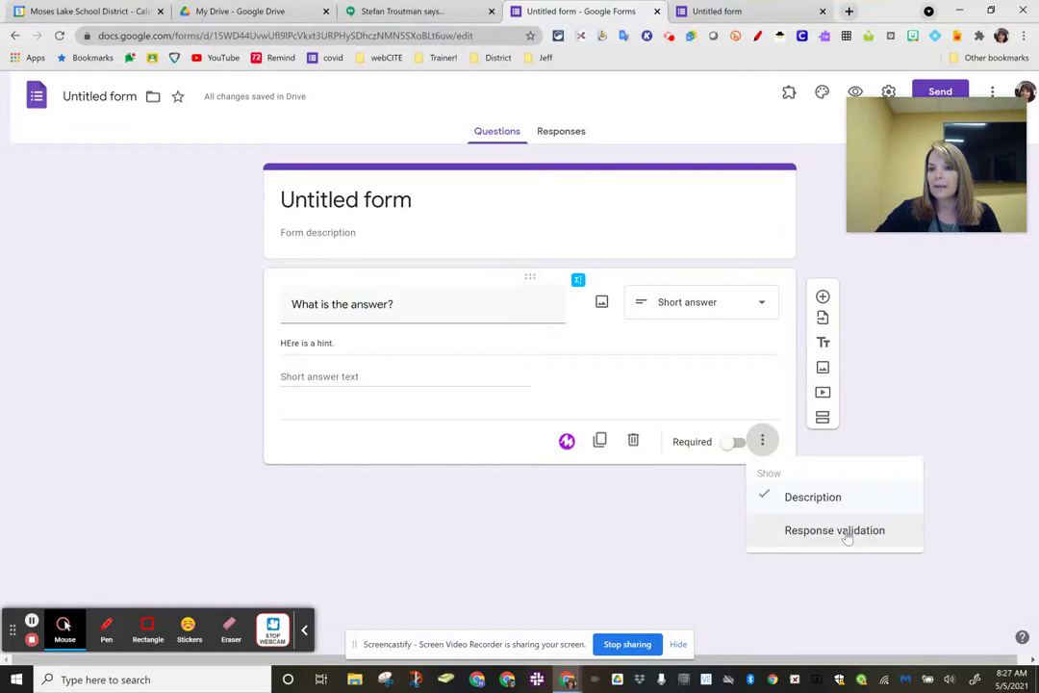
{"action": "left_click", "coordinate": [847, 535]}
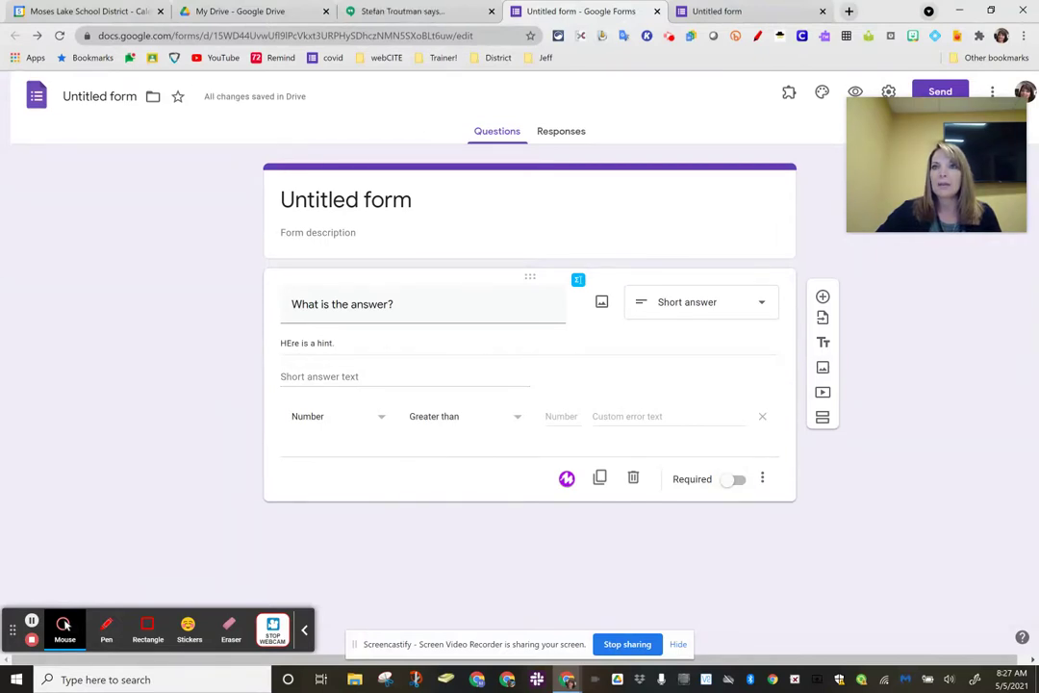
- Set the validation rule to Text, Contains, "Start Quiz" with the custom error text "No cheating!"
{"action": "left_click", "coordinate": [314, 420]}
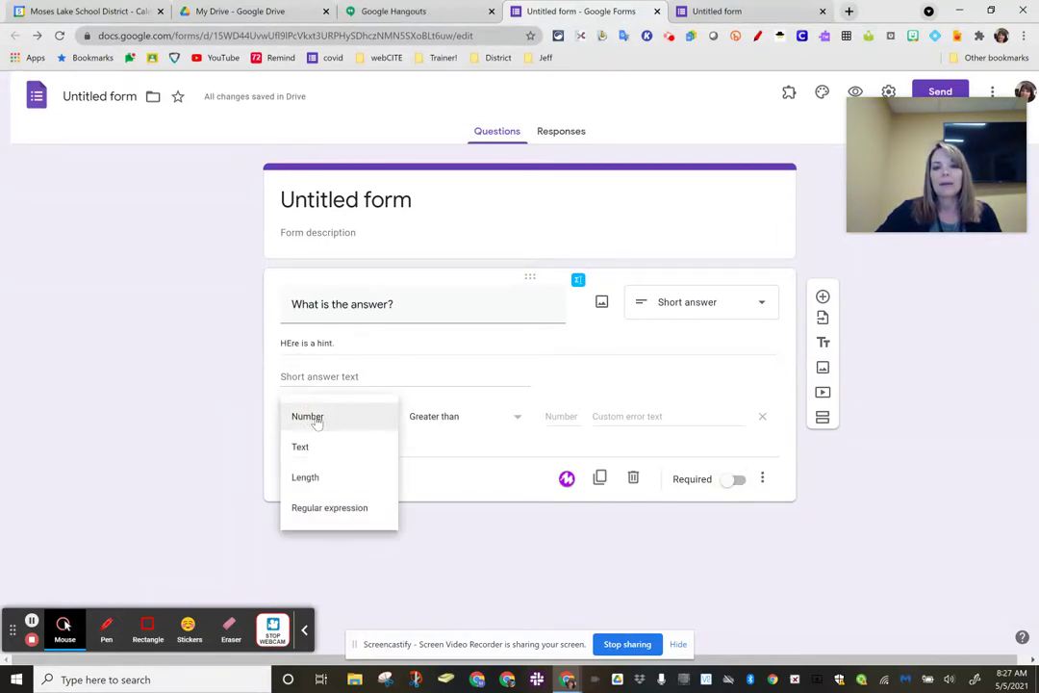
{"action": "left_click", "coordinate": [313, 447]}
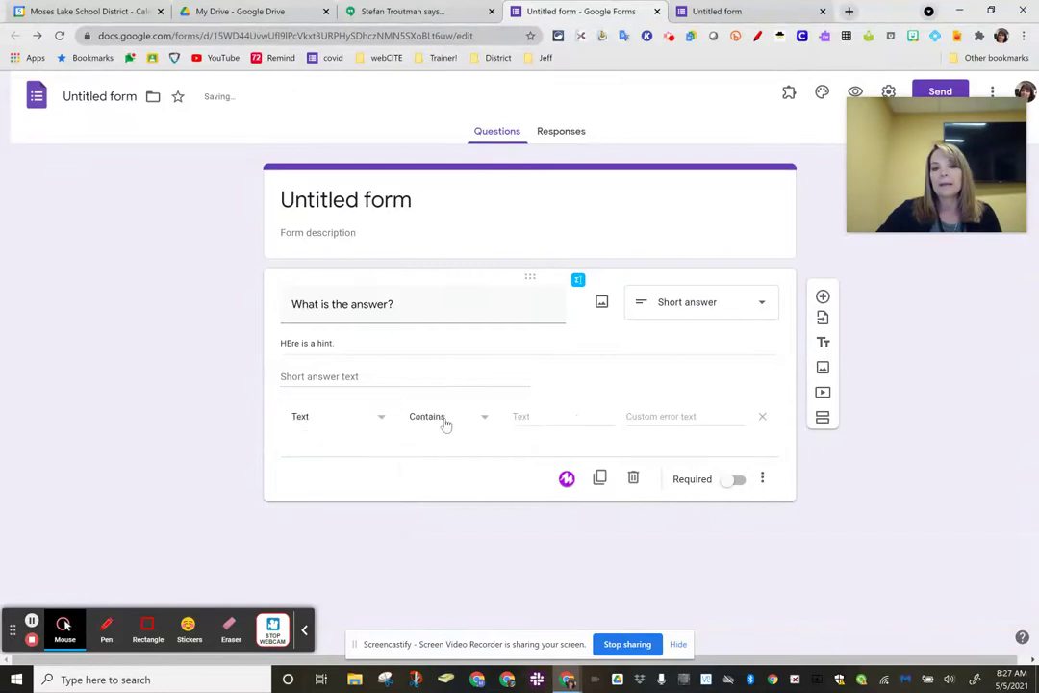
{"action": "left_click", "coordinate": [537, 420]}
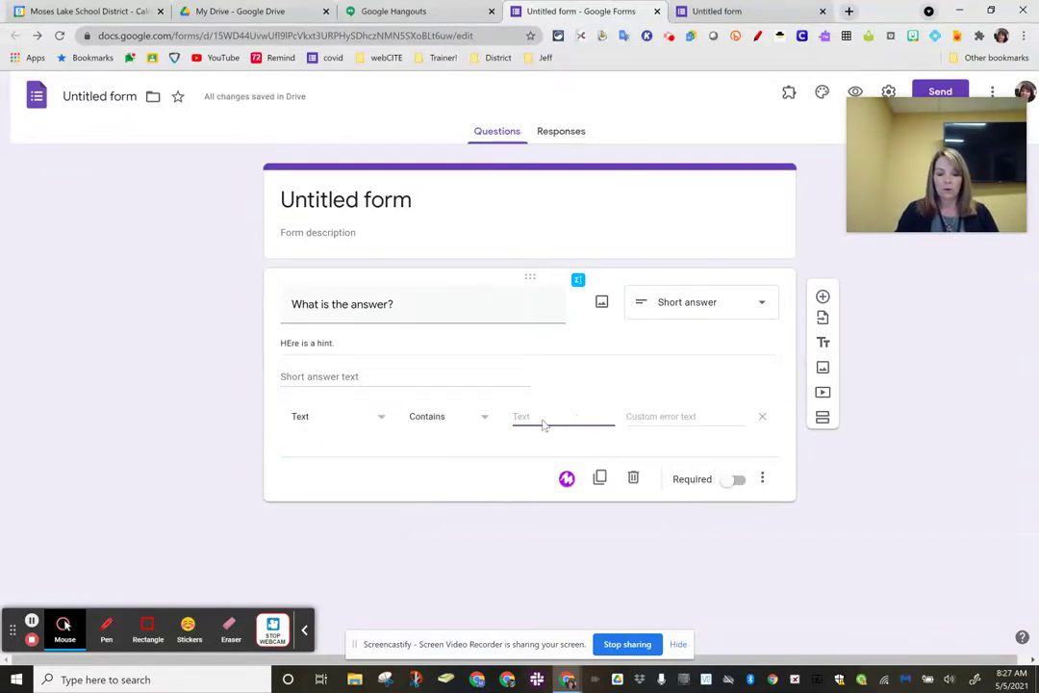
{"action": "type", "text": "Start Quiz"}
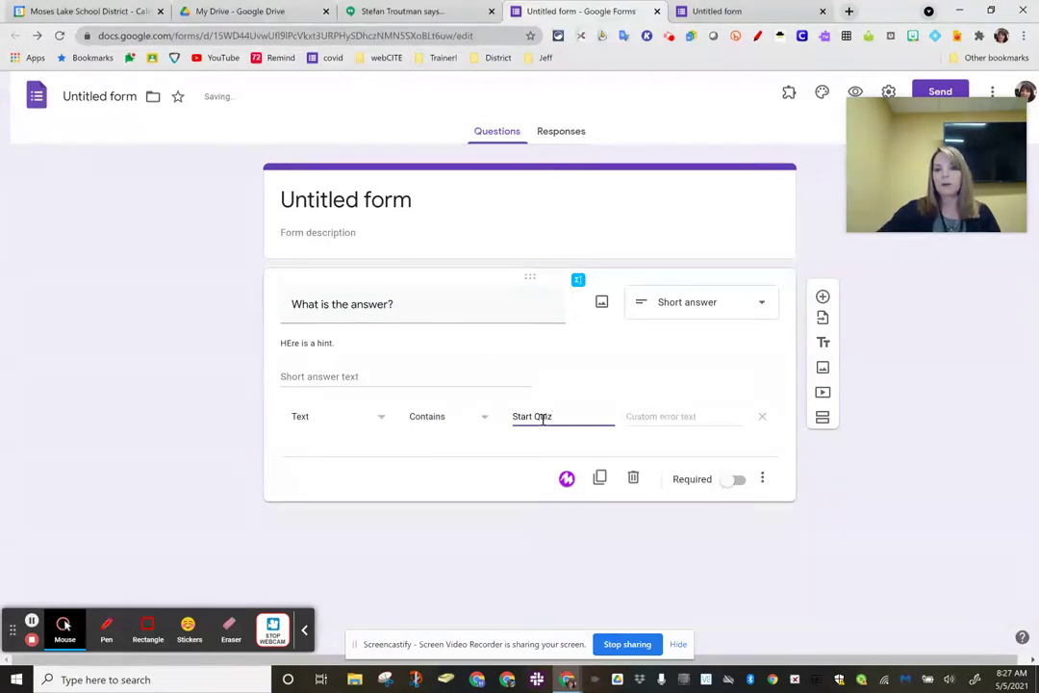
{"action": "left_click", "coordinate": [674, 415]}
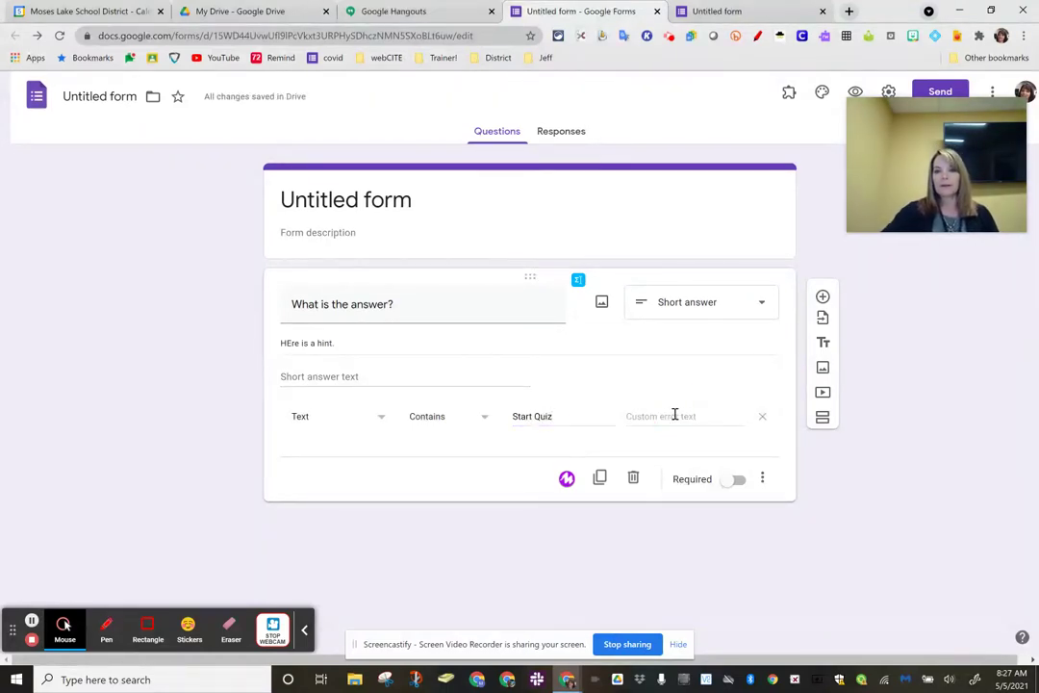
{"action": "type", "text": "No cheating!"}
- Replace the validation rule's required text with "Hippoptoialfgnk"
{"action": "left_click_drag", "start_coordinate": [555, 421], "coordinate": [496, 419]}
{"action": "type", "text": "Hippoptoialfgnk"}
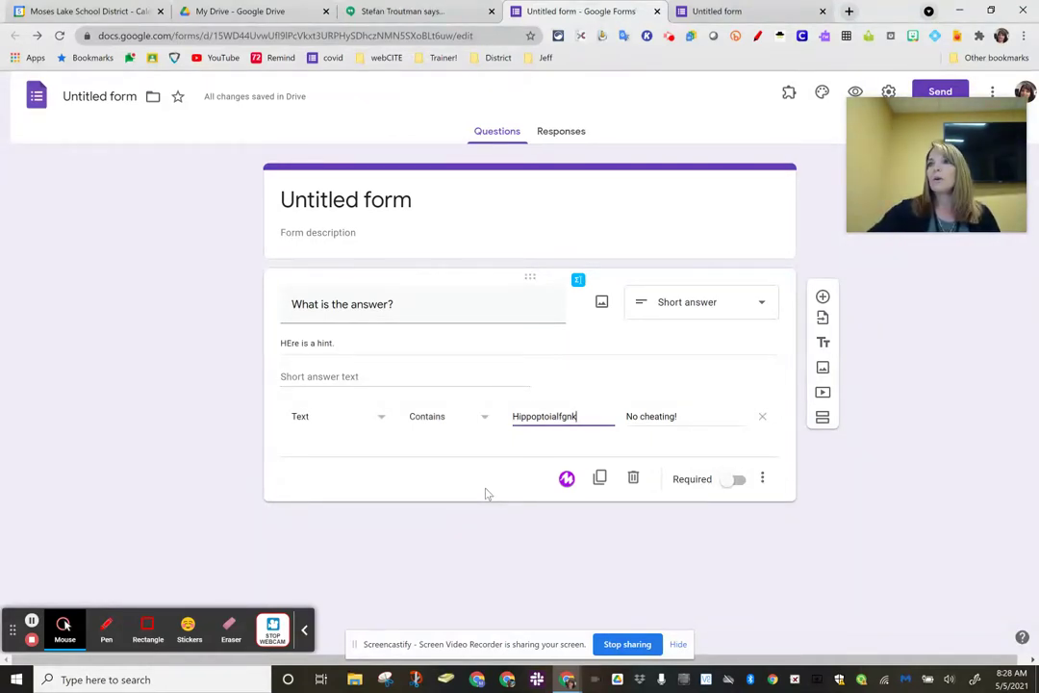
{"action": "left_click", "coordinate": [65, 624]}
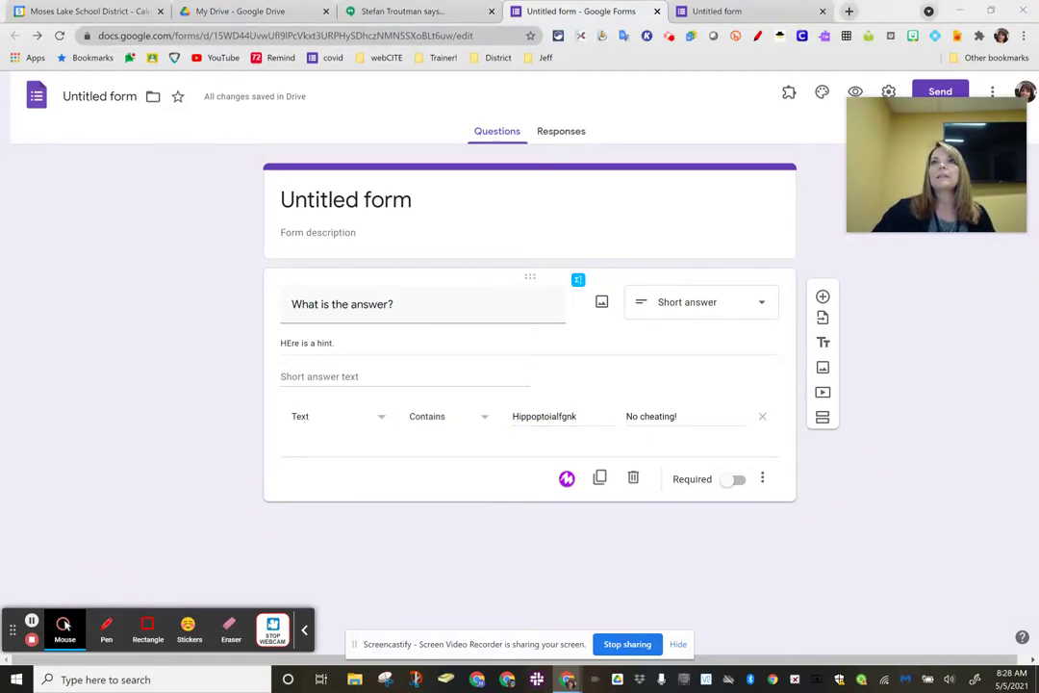